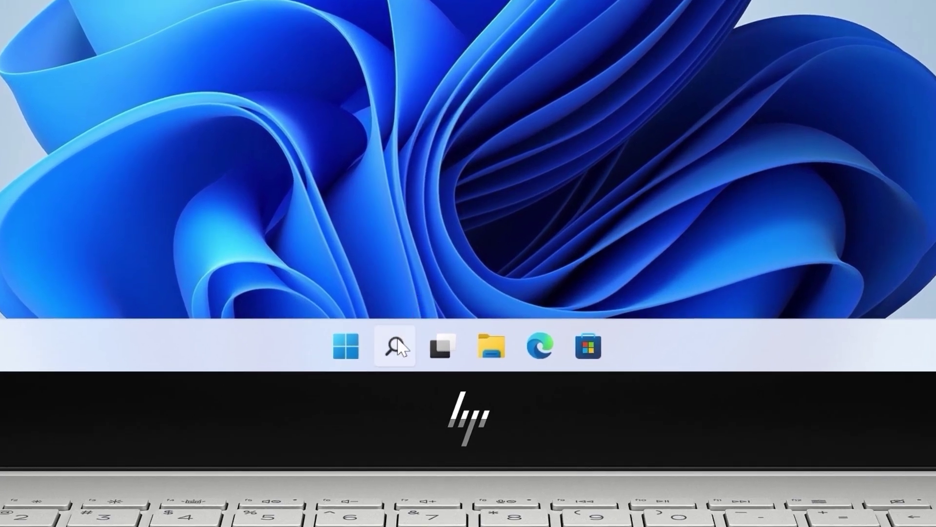
Search for and launch the Settings app, then go to the Accessibility page
left_click(400, 363)
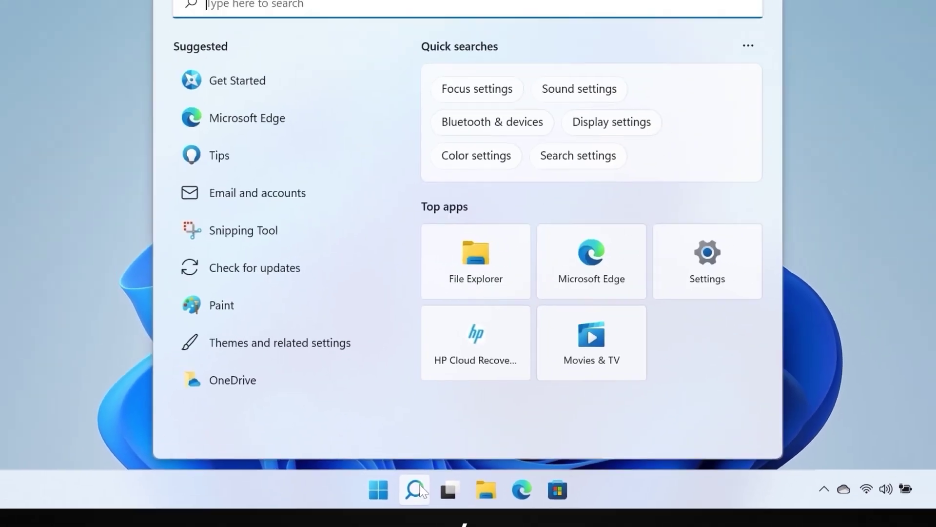
type("Settings")
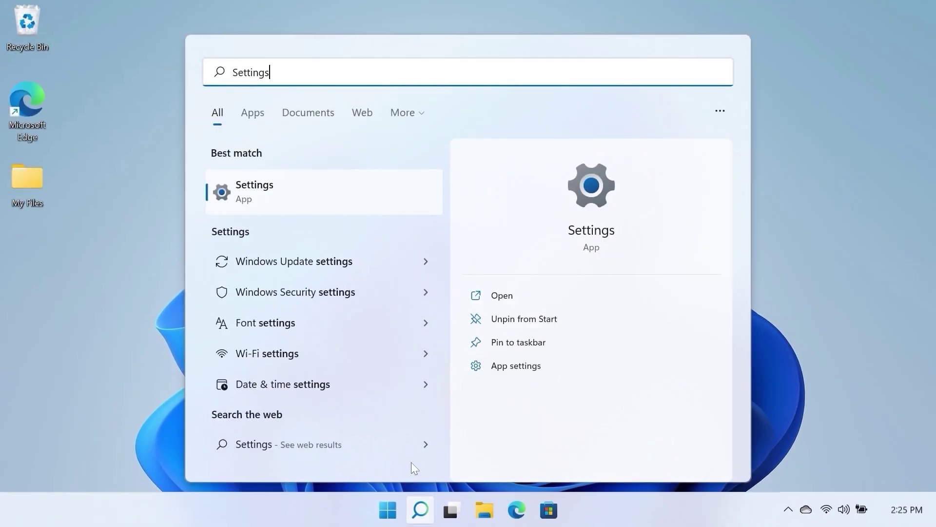
left_click(368, 210)
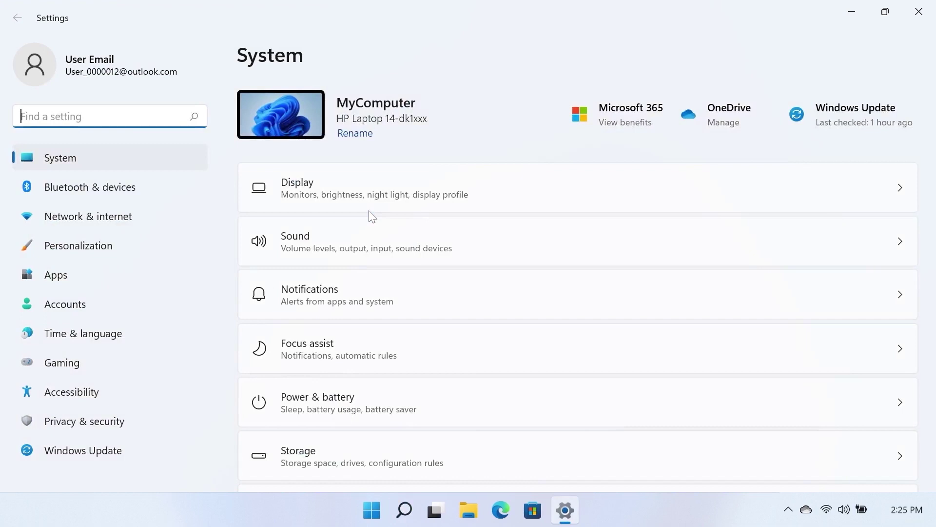
left_click(156, 394)
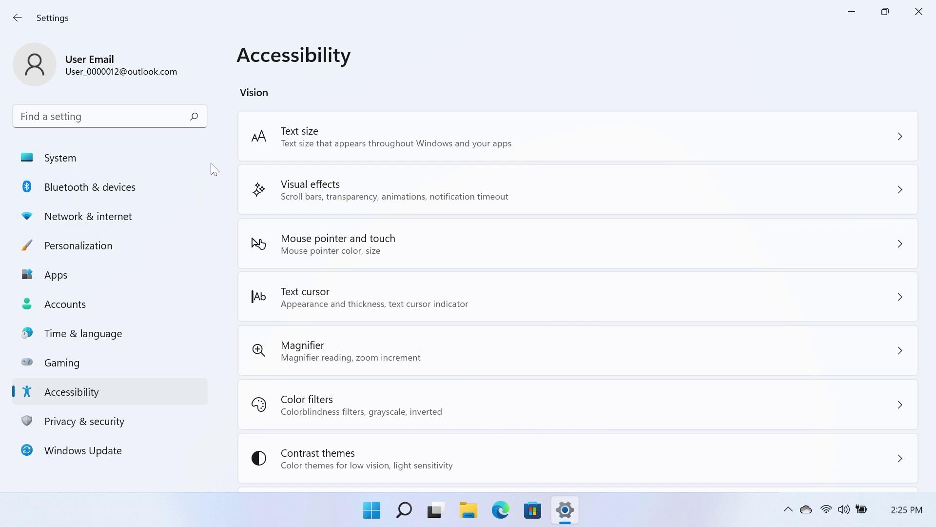
Enlarge system text to 196% on the Text size page
left_click(267, 154)
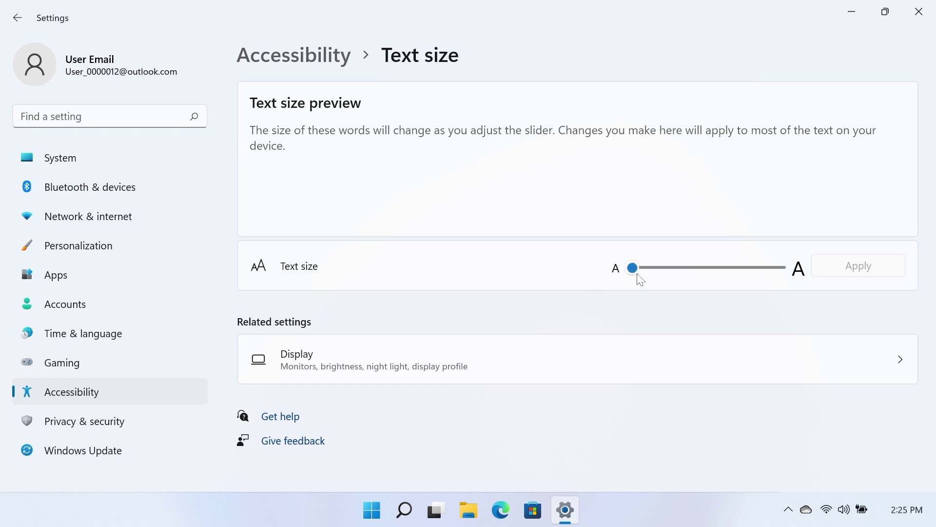
mouse_move(641, 279)
left_mouse_down()
mouse_move(793, 280)
mouse_move(631, 294)
left_mouse_up()
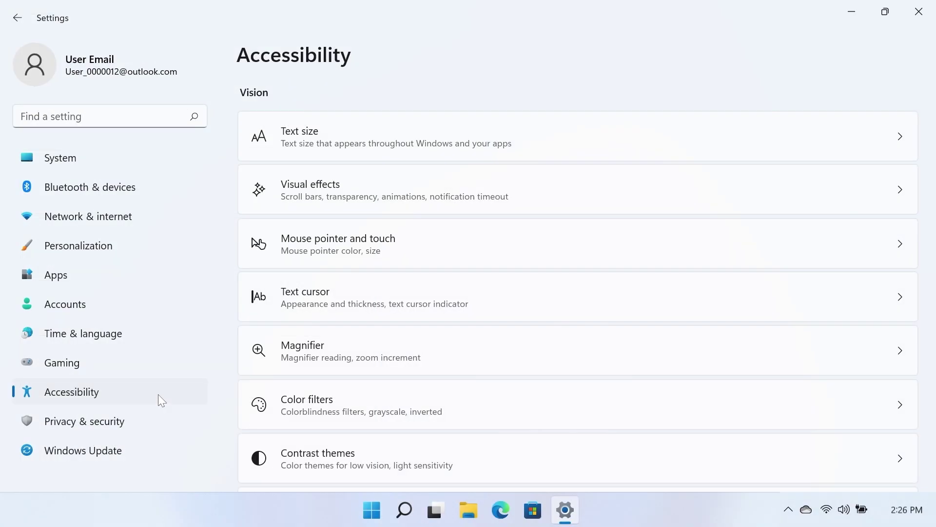
In Visual effects, enable always-visible scrollbars, transparency and animations, and dismiss notifications after 15 seconds
left_click(241, 208)
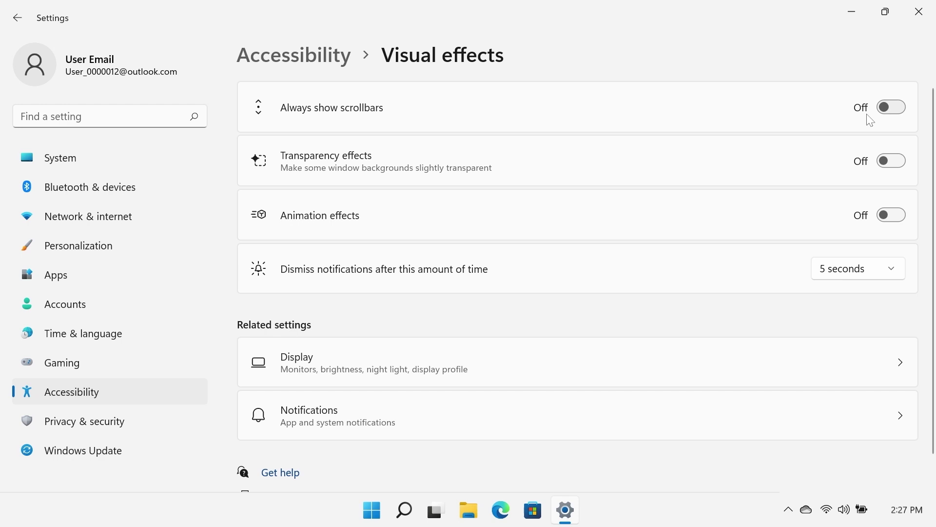
left_click(888, 116)
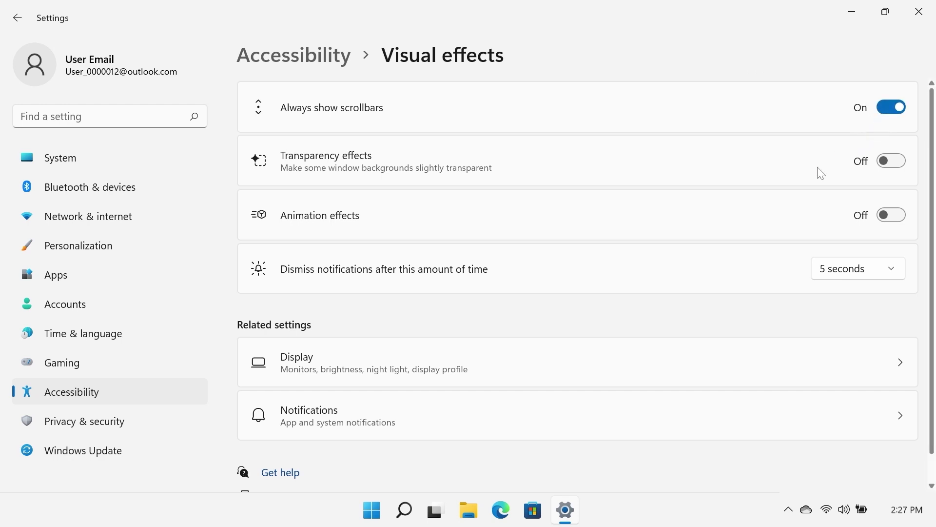
left_click(886, 170)
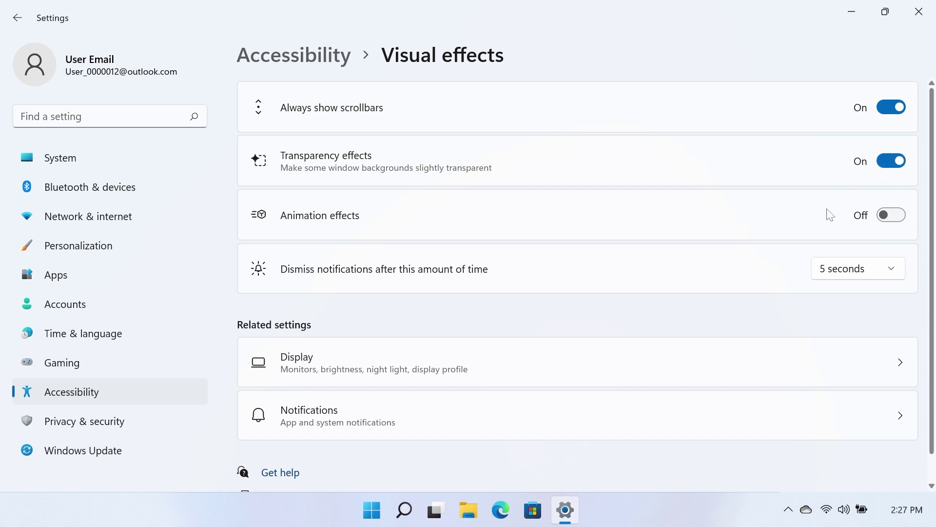
left_click(885, 226)
left_click(900, 274)
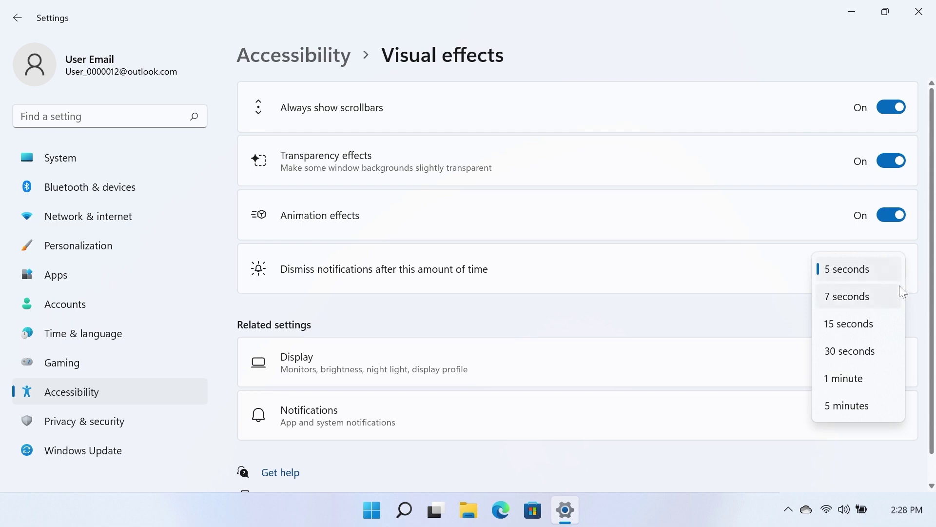
left_click(891, 317)
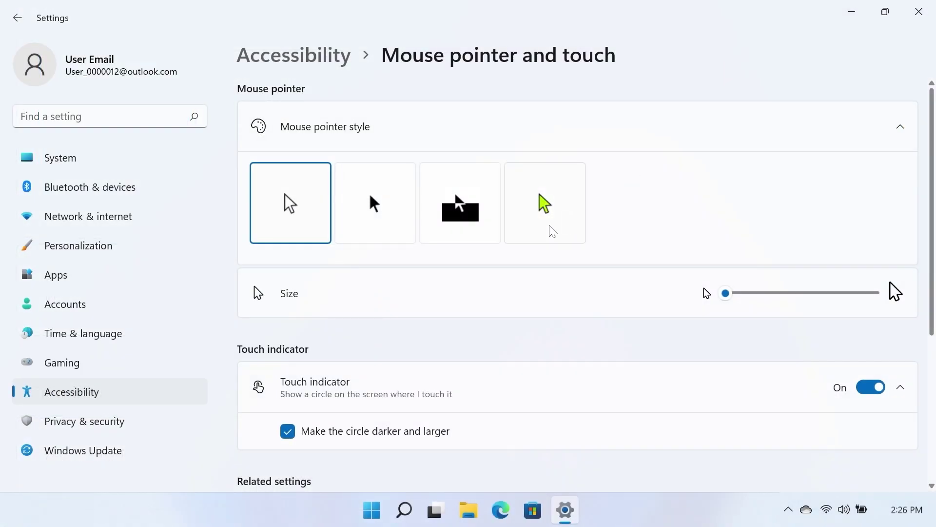
Use a teal custom mouse pointer, enlarge it, and turn on the touch indicator with a darker, larger circle
left_click(552, 231)
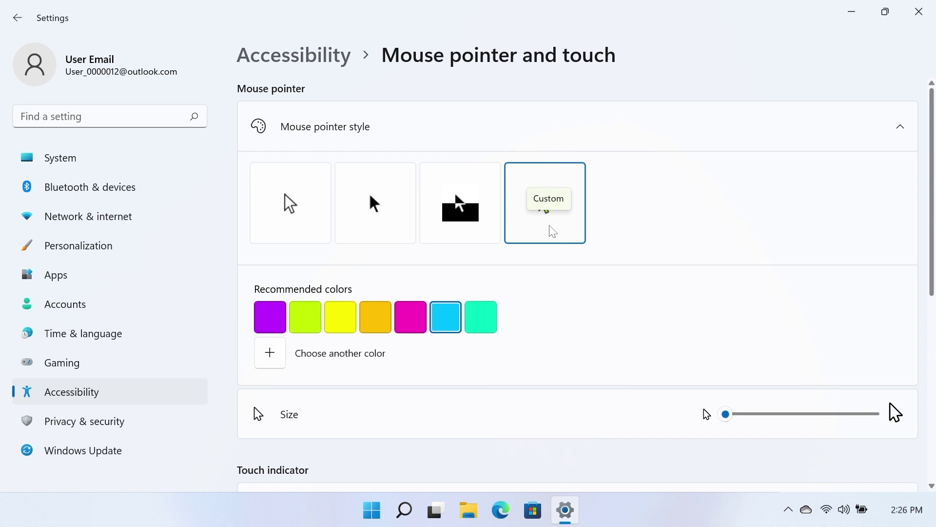
left_click(490, 325)
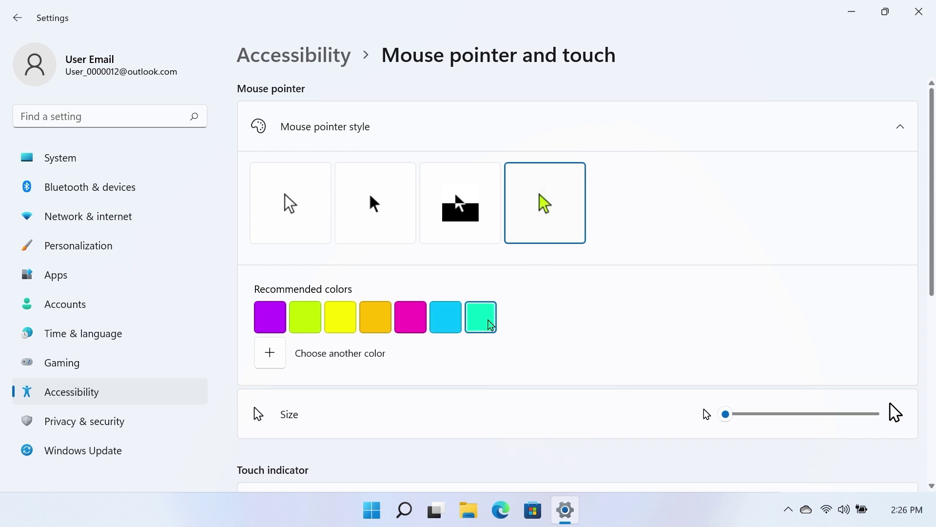
scroll(490, 324, "down", 3)
left_click_drag(726, 234, 819, 237)
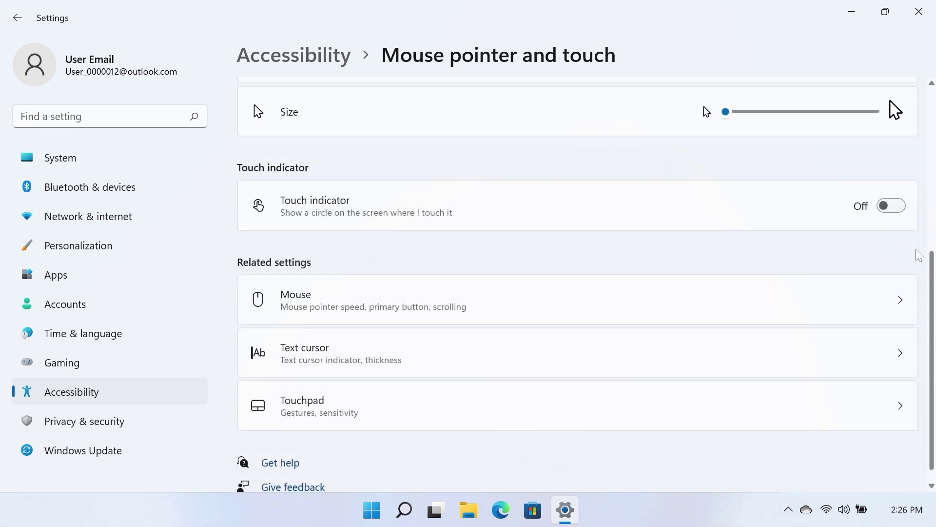
left_click(895, 209)
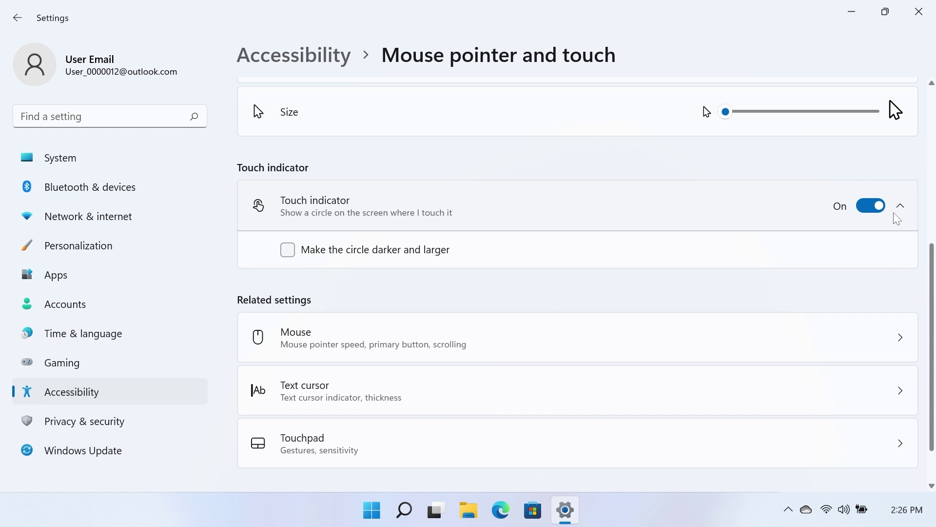
left_click(294, 256)
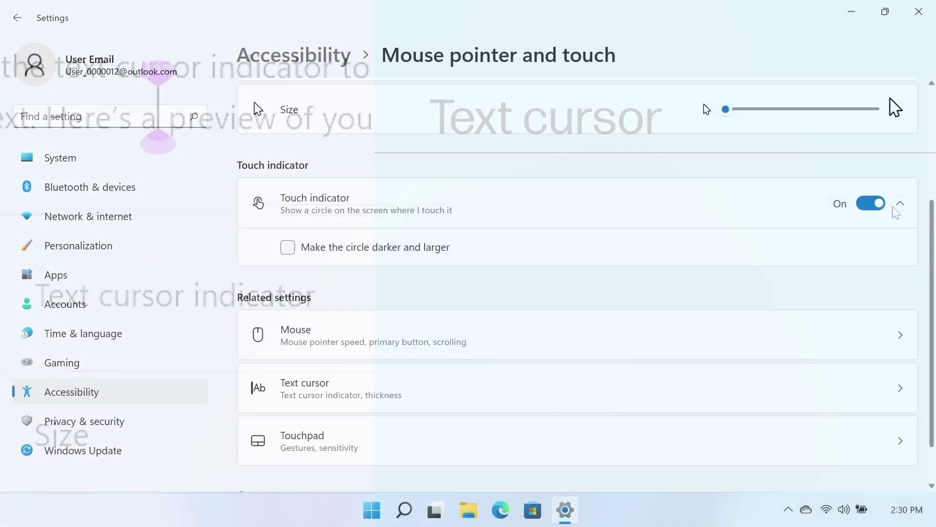
Turn on the gold text cursor indicator at size 4 and thicken the text cursor
left_click(653, 392)
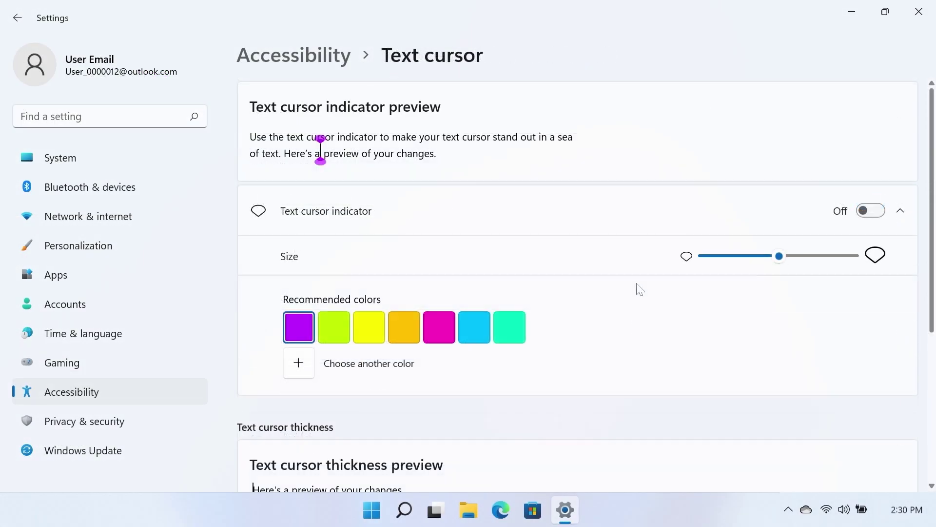
left_click(861, 216)
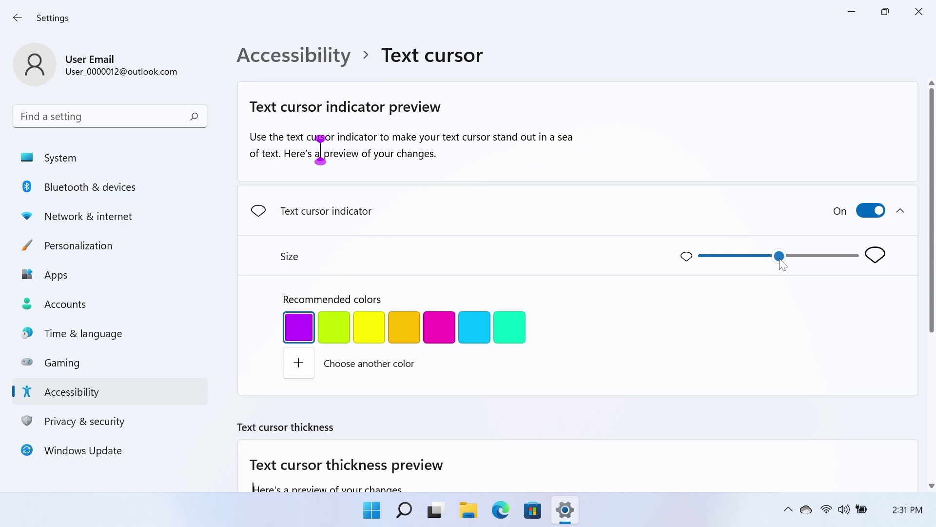
left_click_drag(782, 264, 821, 275)
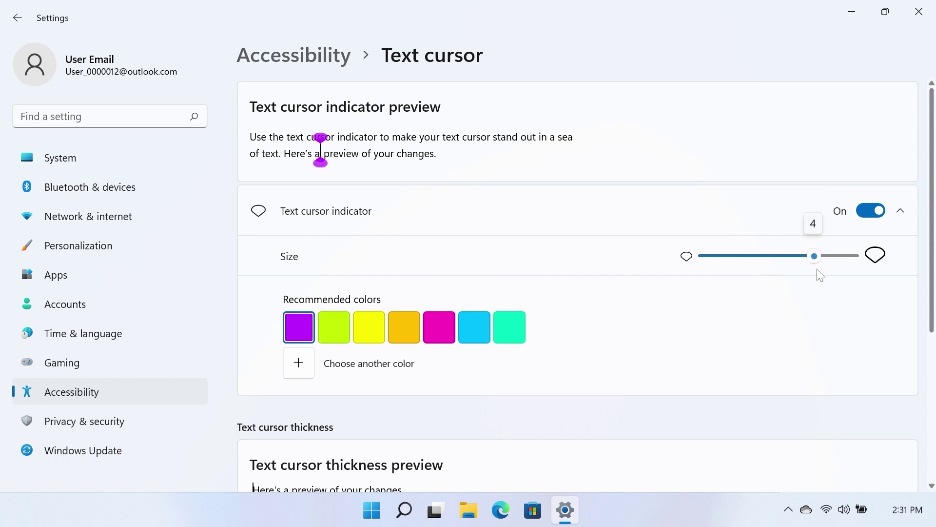
left_click(437, 328)
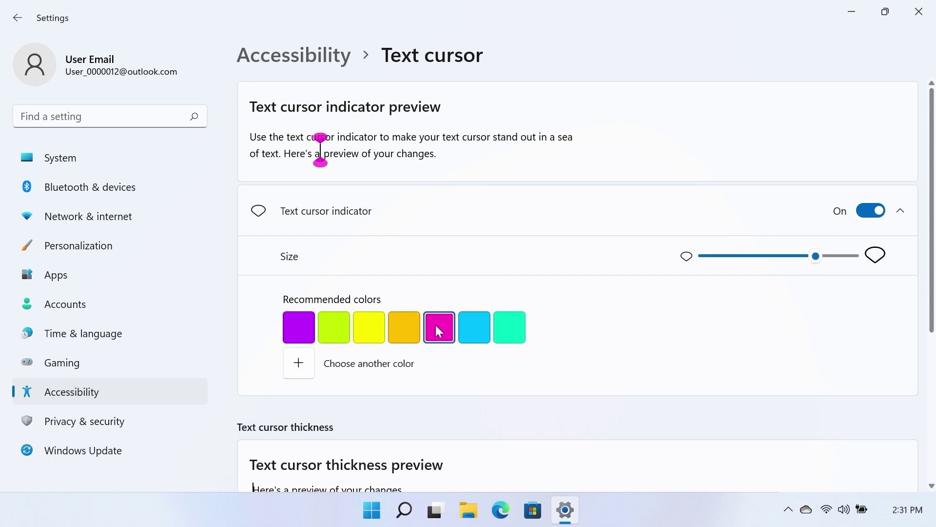
left_click(405, 336)
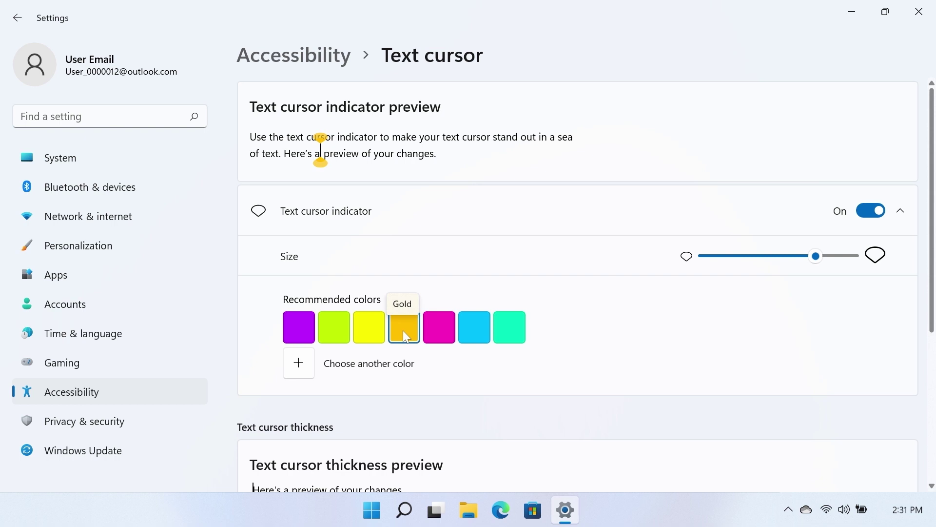
scroll(402, 330, "down", 5)
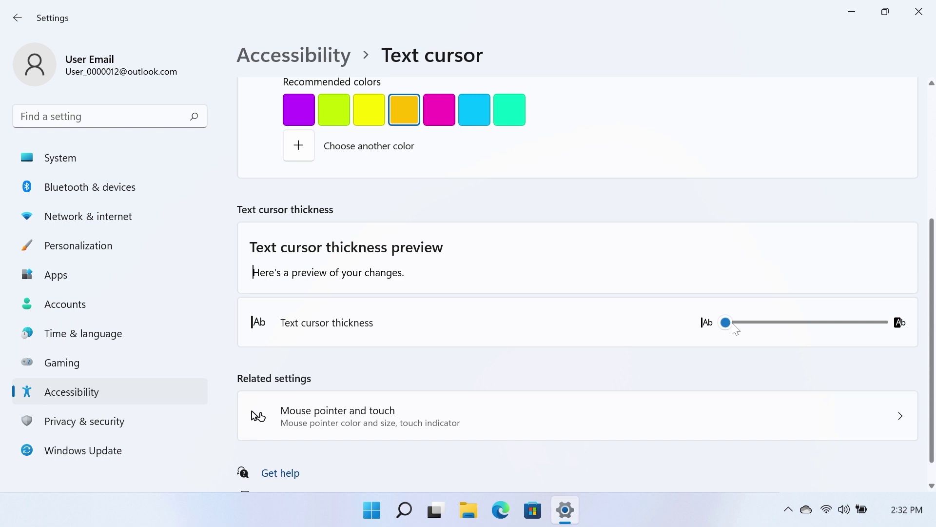
left_click_drag(735, 329, 709, 346)
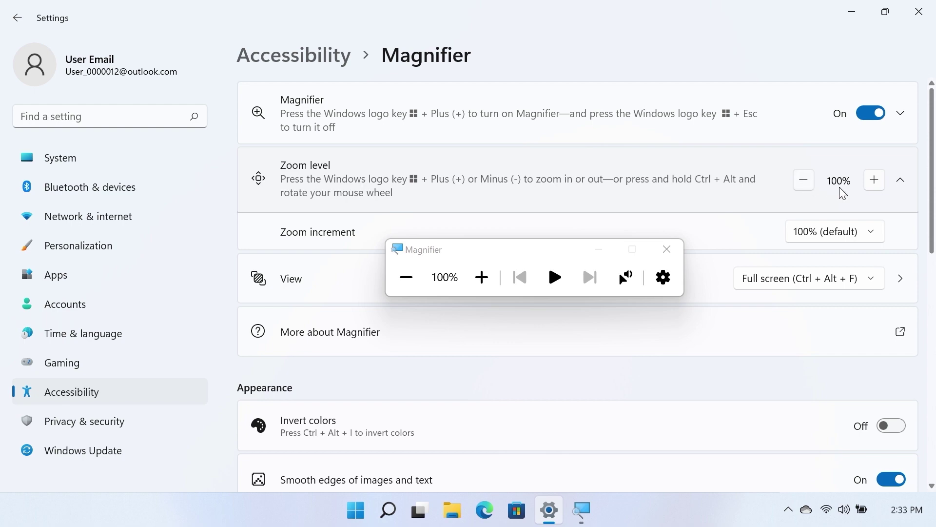
Zoom Magnifier in to 200%, then back out to 100% with Win+Minus
left_click(875, 188)
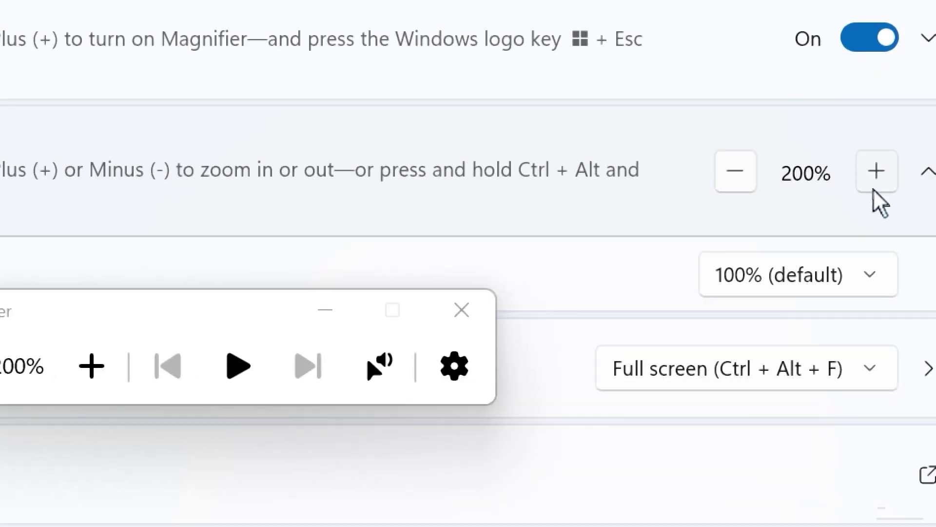
key("super+minus")
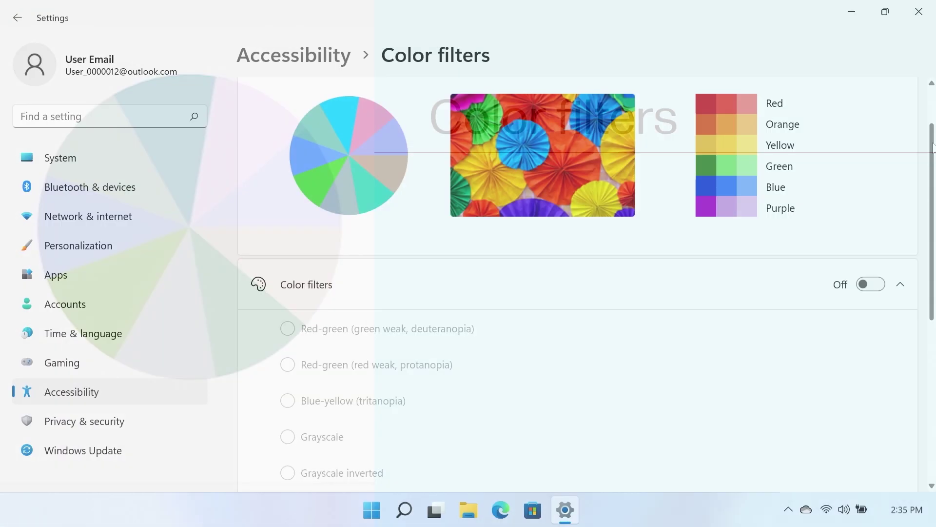
Turn on color filters, settling on Blue-yellow (tritanopia) after trying others, and enable the filter keyboard shortcut
left_click(861, 284)
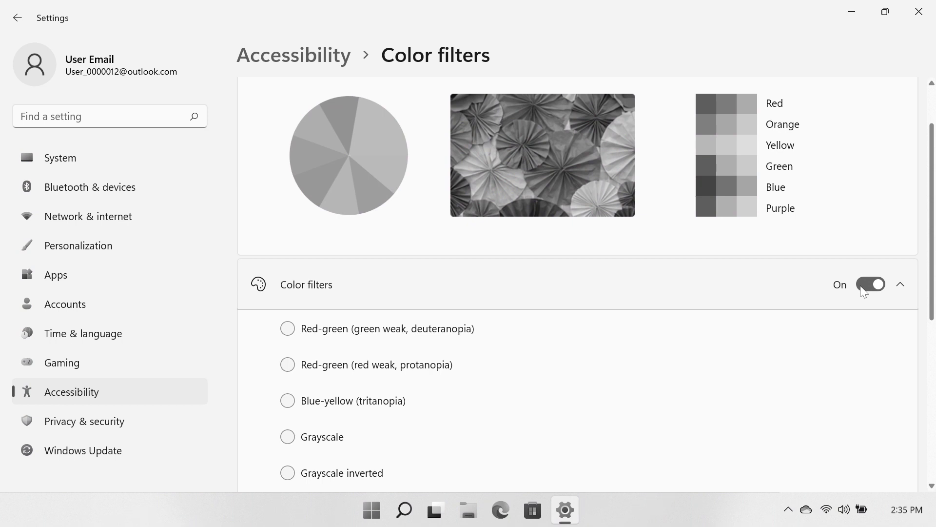
left_click(455, 333)
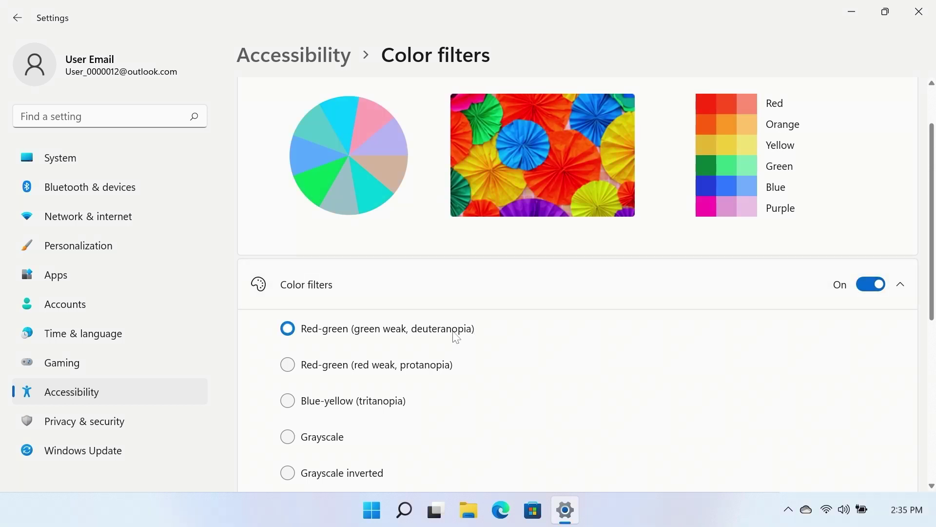
left_click(428, 374)
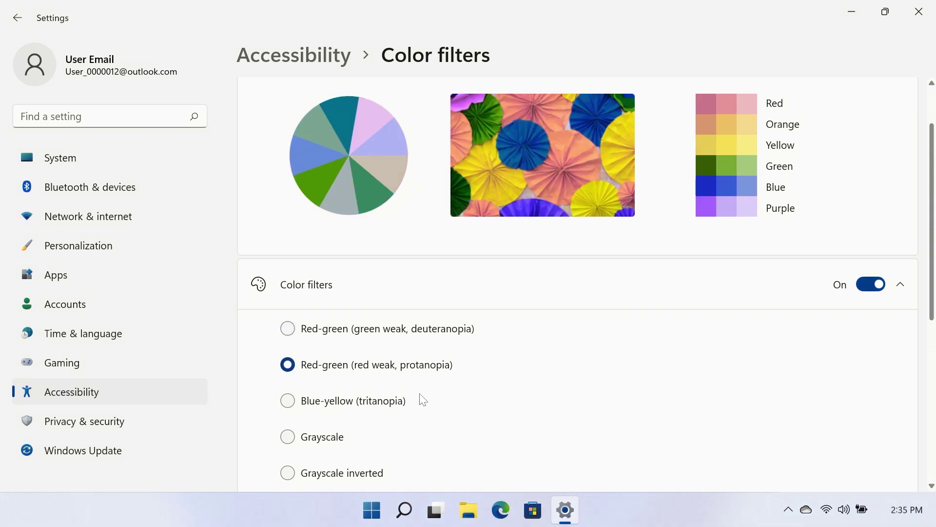
left_click(386, 405)
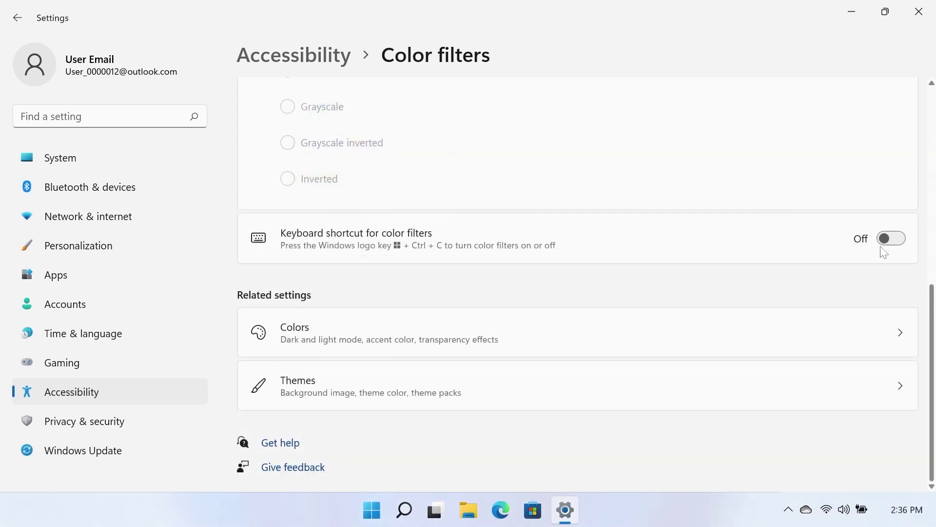
left_click(883, 249)
scroll(873, 258, "up", 8)
key("super+ctrl+c")
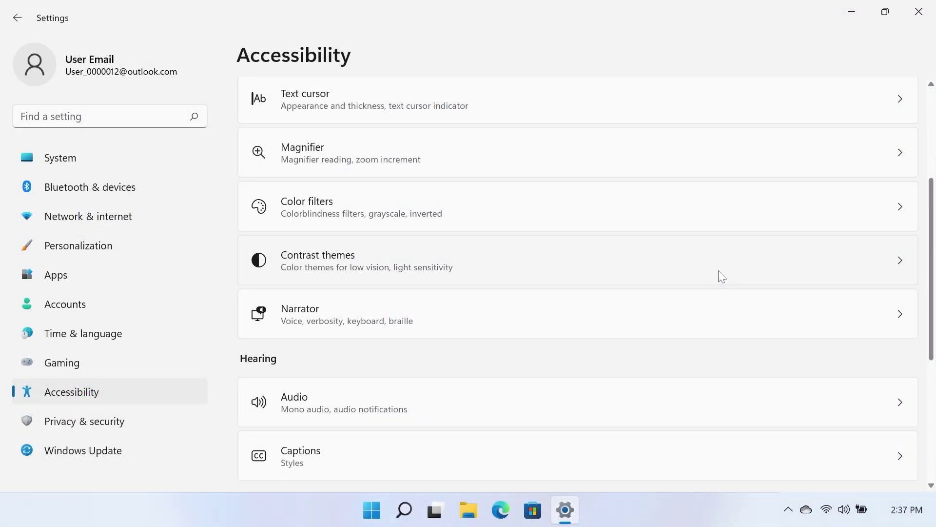
Open Contrast themes and select Night sky from the theme list
left_click(716, 272)
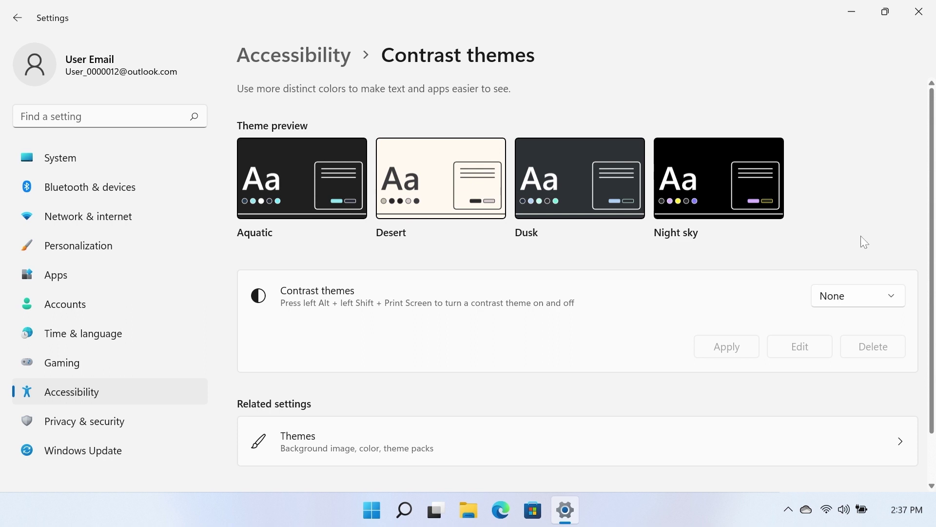
left_click(893, 292)
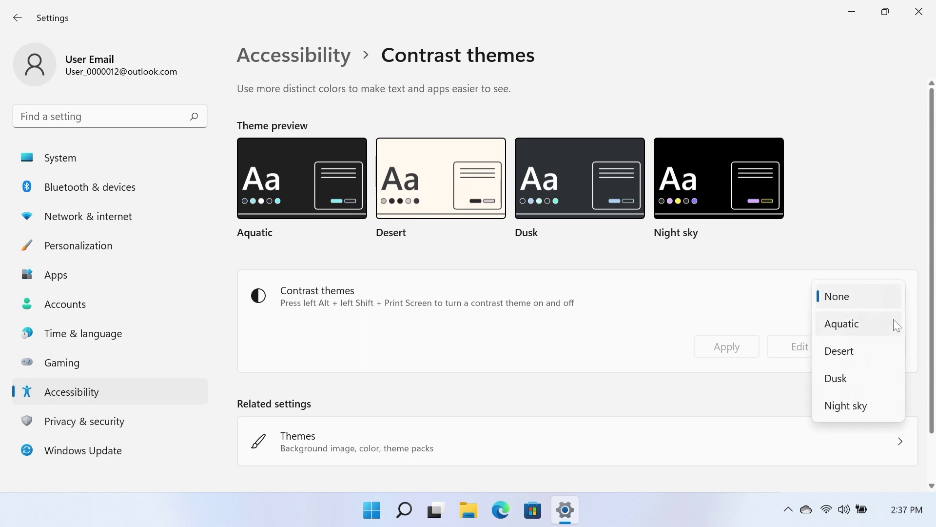
left_click(883, 406)
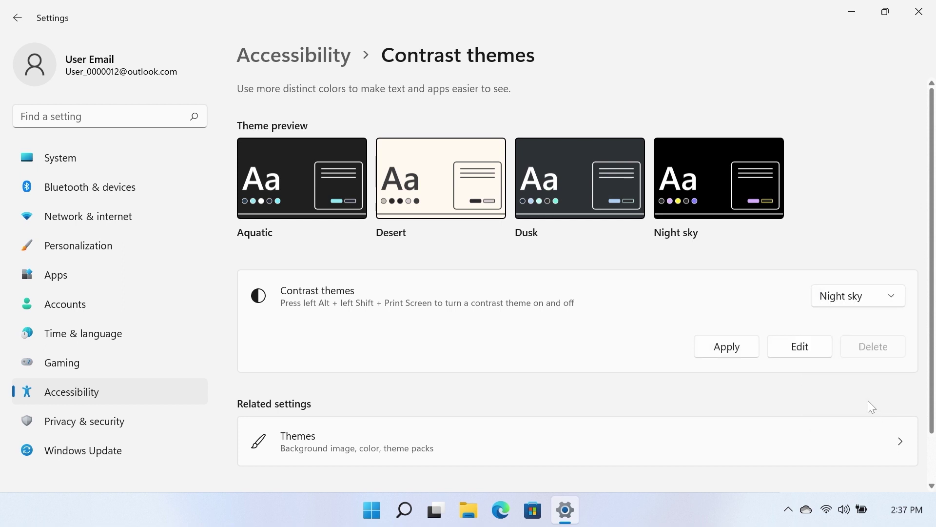
Edit the Night sky theme, setting text to pale cyan and inactive text to tan
left_click(823, 352)
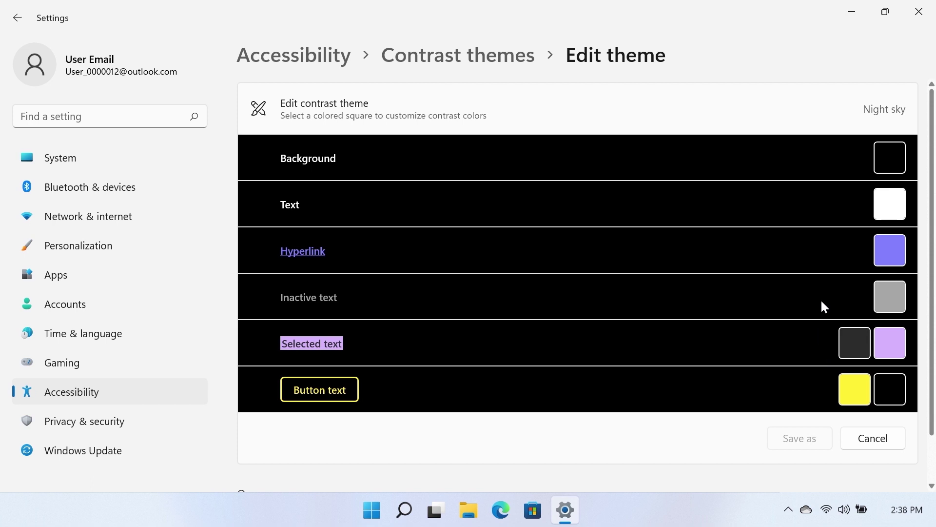
left_click(889, 204)
left_click(727, 167)
left_click(725, 162)
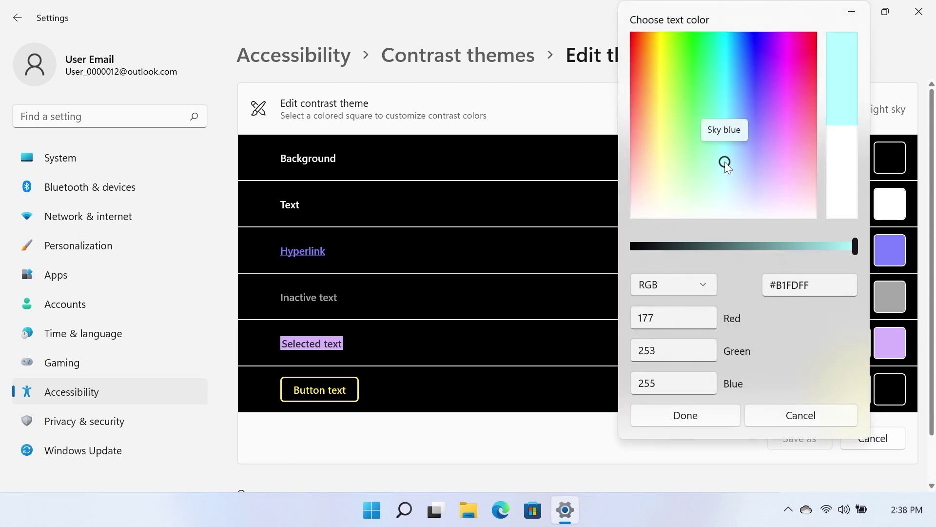
left_click(704, 415)
left_click(881, 294)
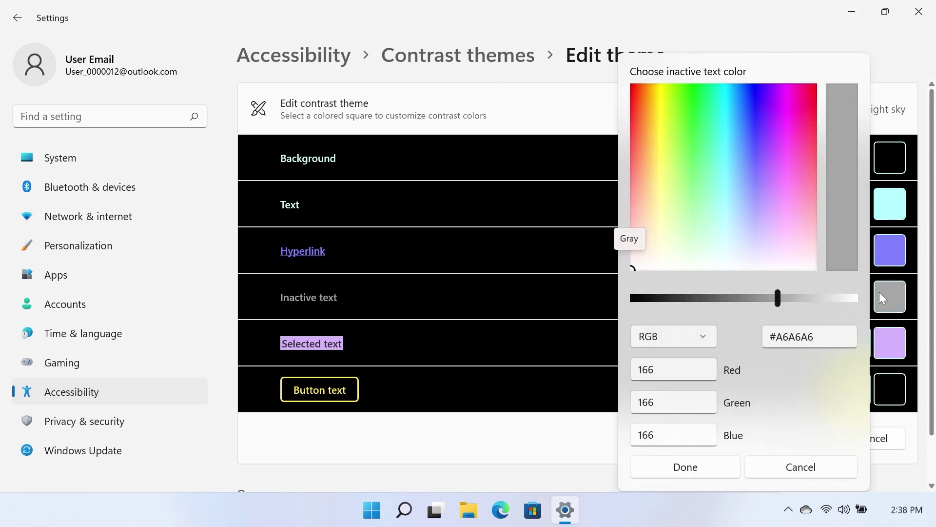
left_click_drag(780, 303, 807, 302)
left_click(662, 249)
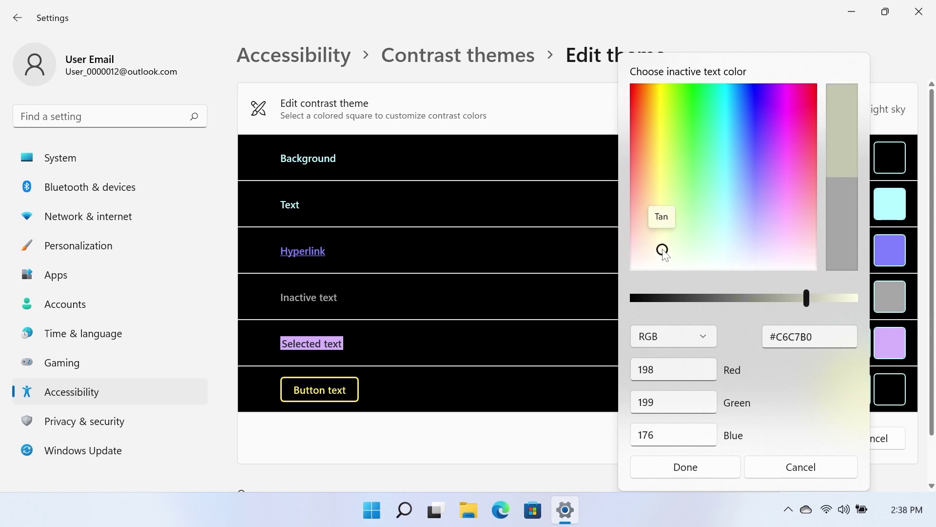
left_click(713, 469)
Make button text green and name the edited theme 'My Theme' for saving
left_click(855, 388)
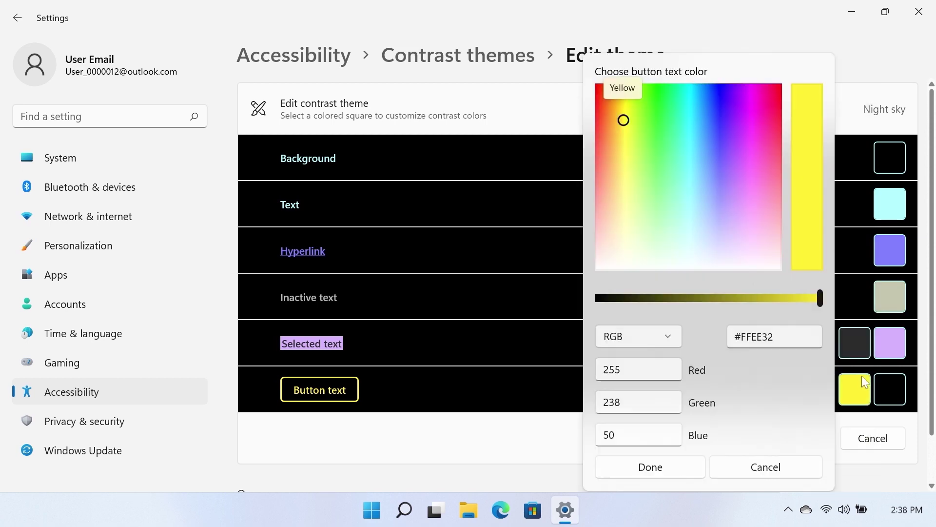
left_click(747, 187)
left_click(721, 115)
left_click(659, 99)
left_click(702, 467)
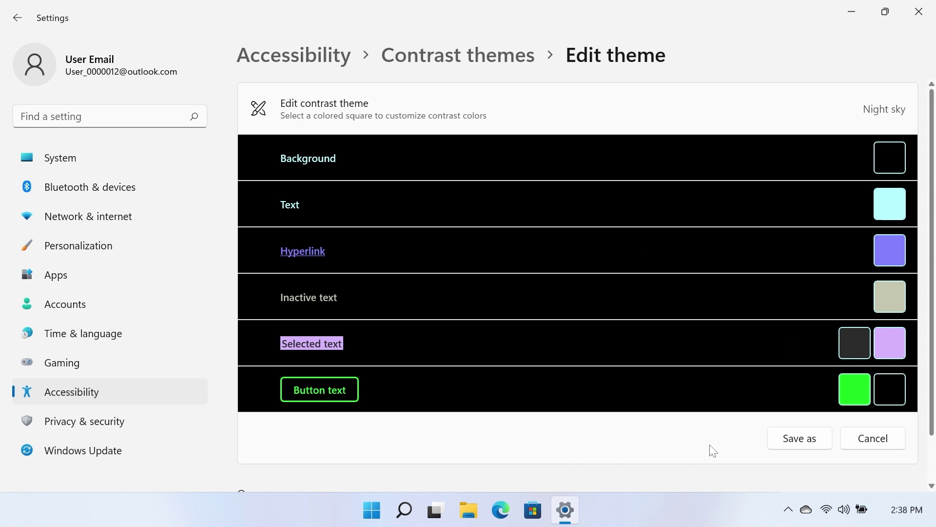
left_click(821, 450)
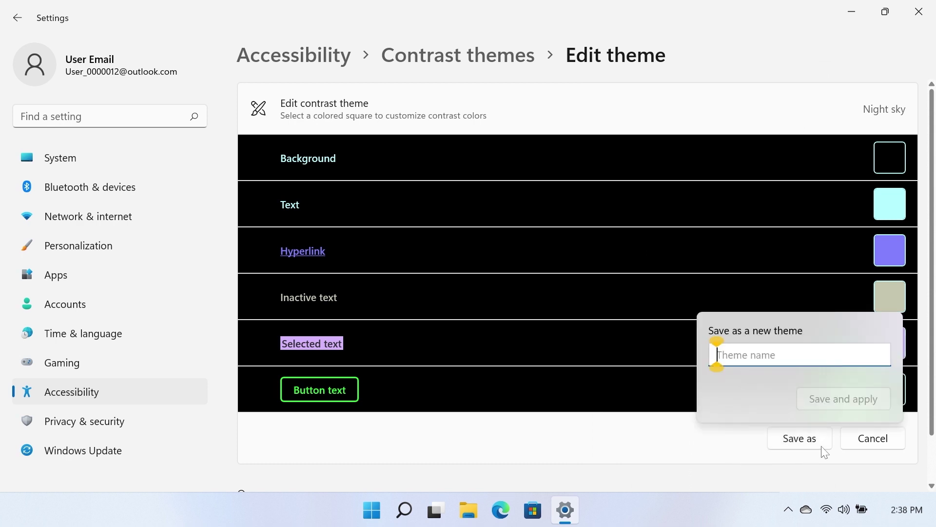
type("My Theme")
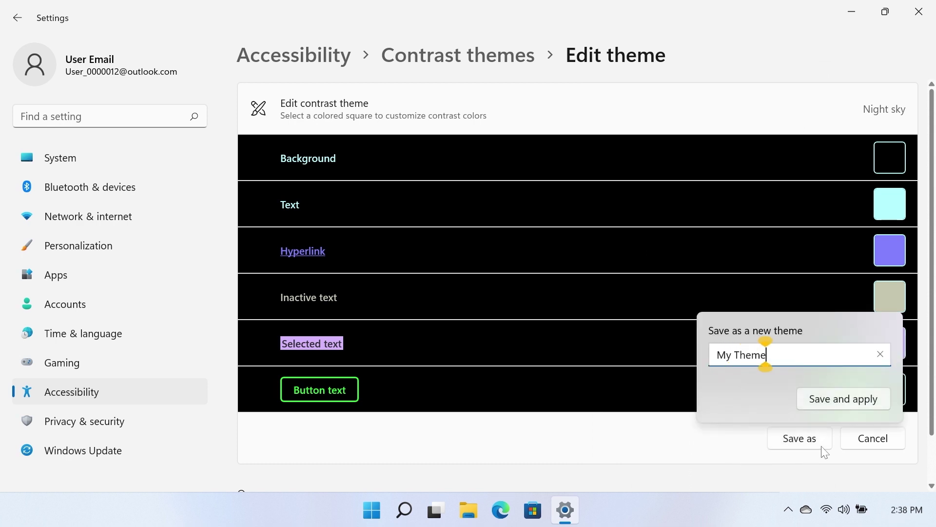
Save and apply the customized contrast theme as 'My Theme'
left_click(844, 408)
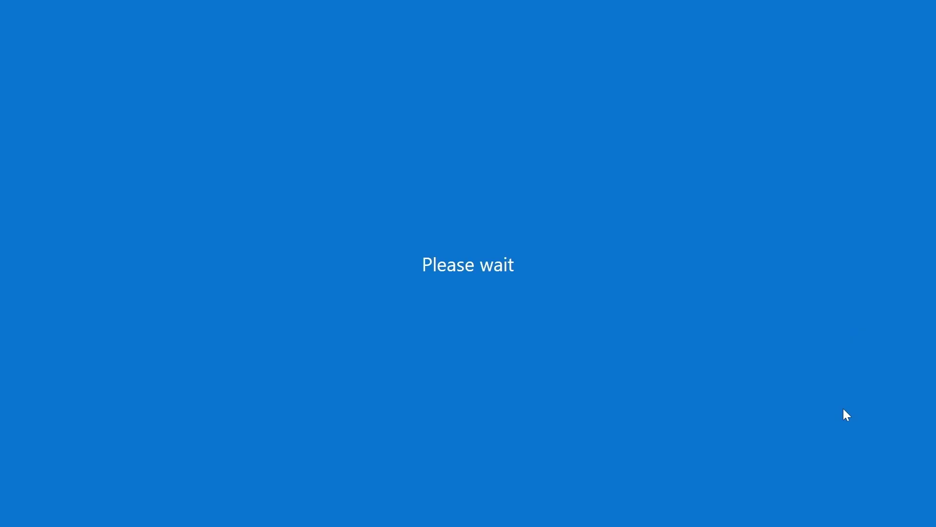